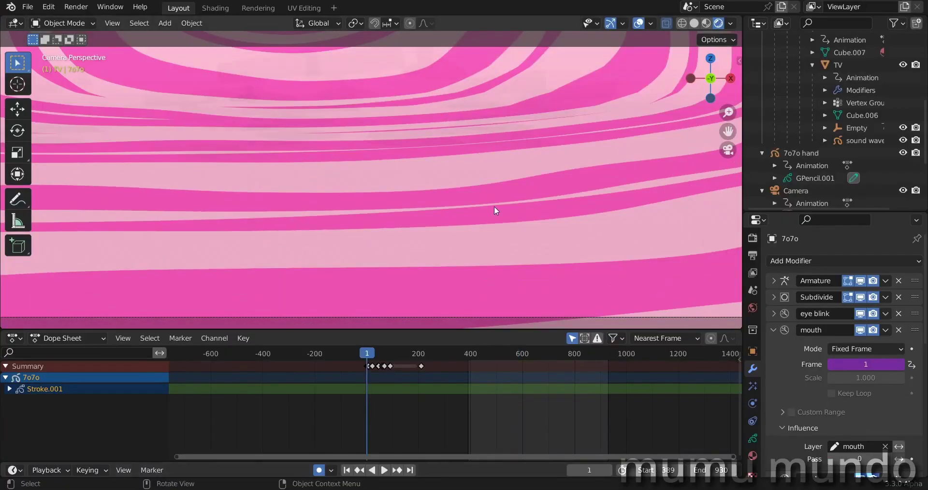
# Step: Leave camera view, zoom the timeline to frames -6 to 22, and preview the playback
pyautogui.press('KP_0')
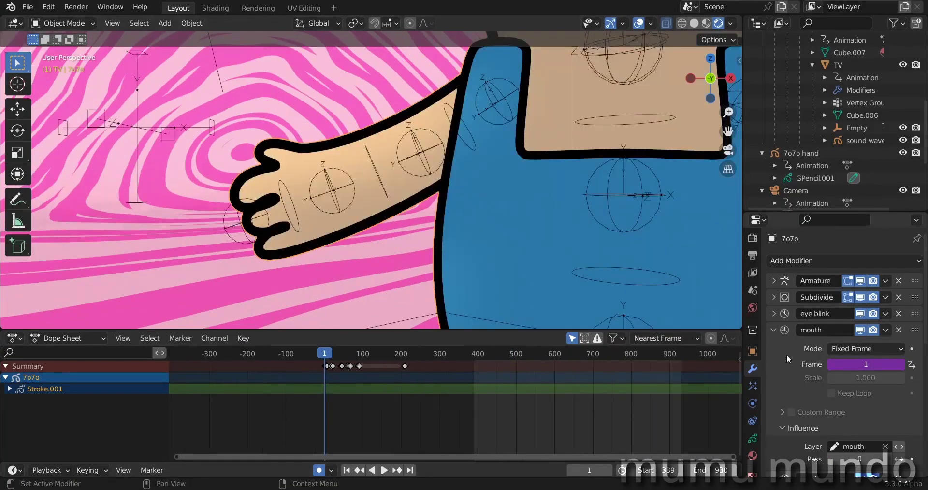
pyautogui.scroll(-12, 787, 355)
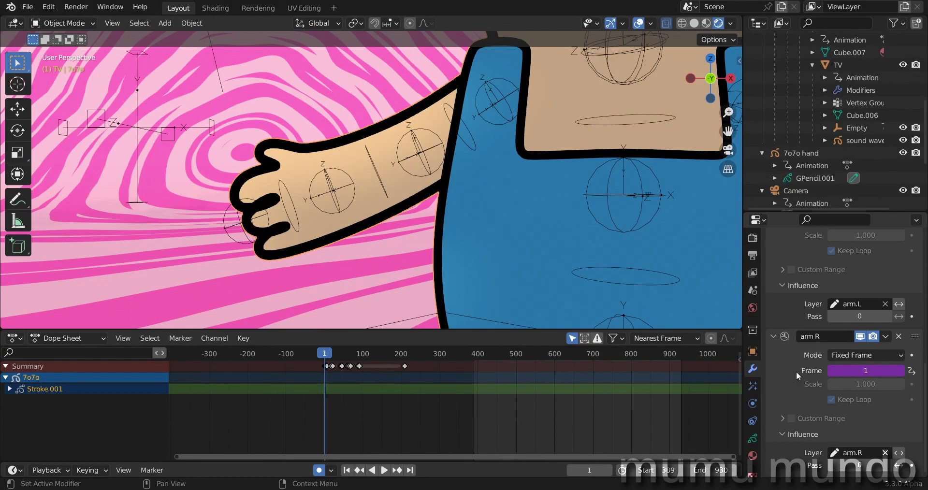
pyautogui.keyDown('ctrl'); pyautogui.moveTo(250, 419); pyautogui.dragTo(454, 407, button='middle'); pyautogui.keyUp('ctrl')
pyautogui.press('space')
pyautogui.press('Escape')
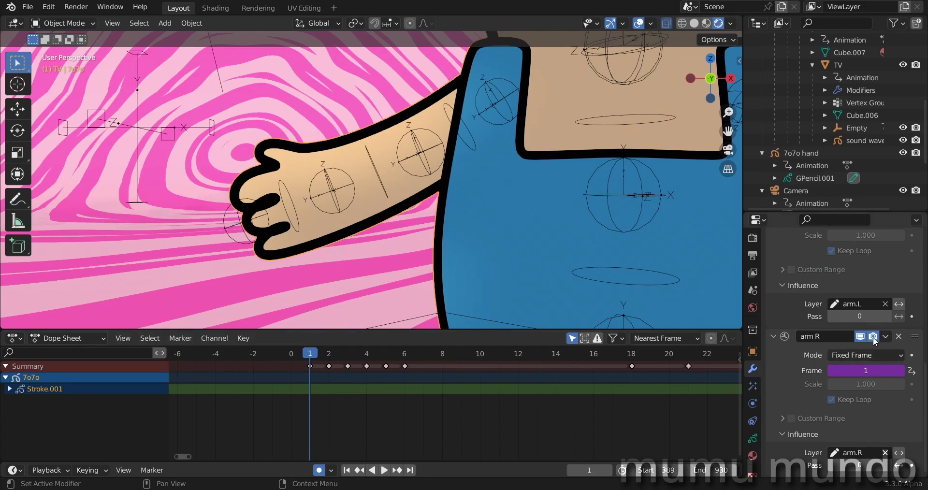
# Step: Jump to frame 2 and select the character's rig
pyautogui.click(332, 355)
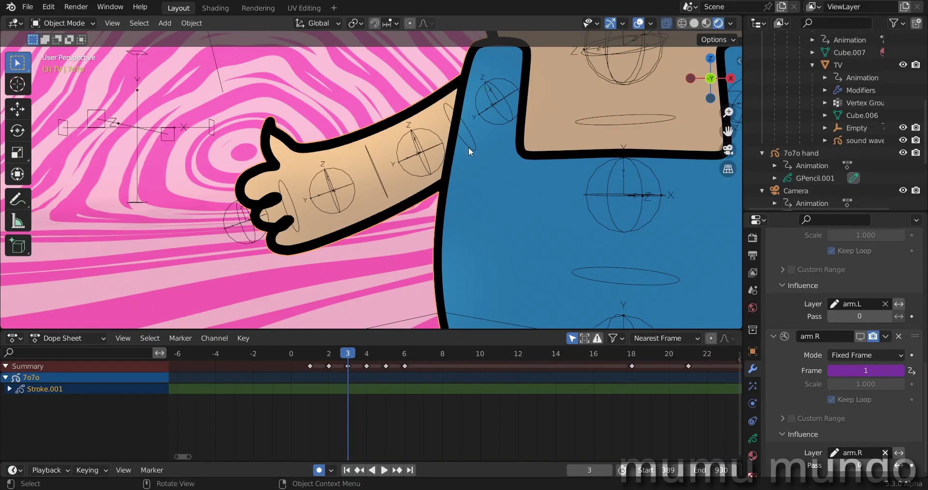
pyautogui.click(469, 146)
pyautogui.press('space')
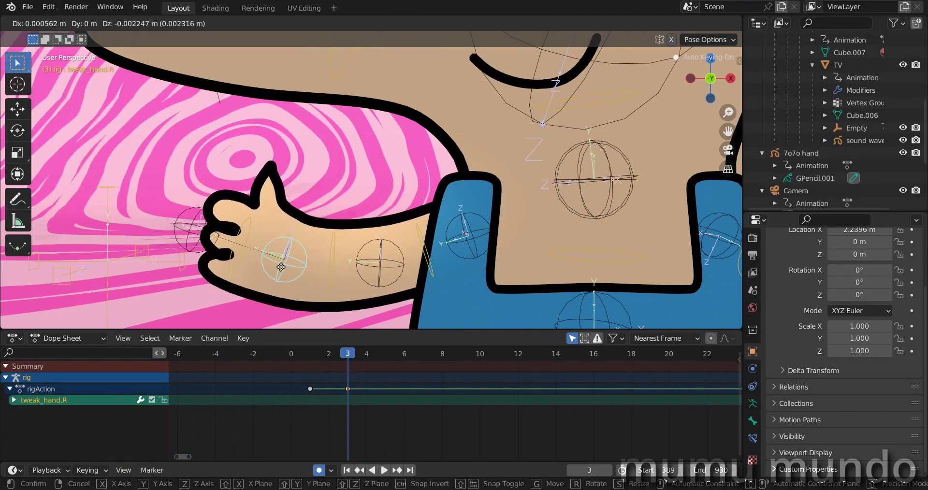
# Step: Move and key the tweak_hand.R and tweak_hand.R.001 bones, then return to Object Mode on 7o7o
pyautogui.click(279, 267)
pyautogui.click(189, 239)
pyautogui.press('g')
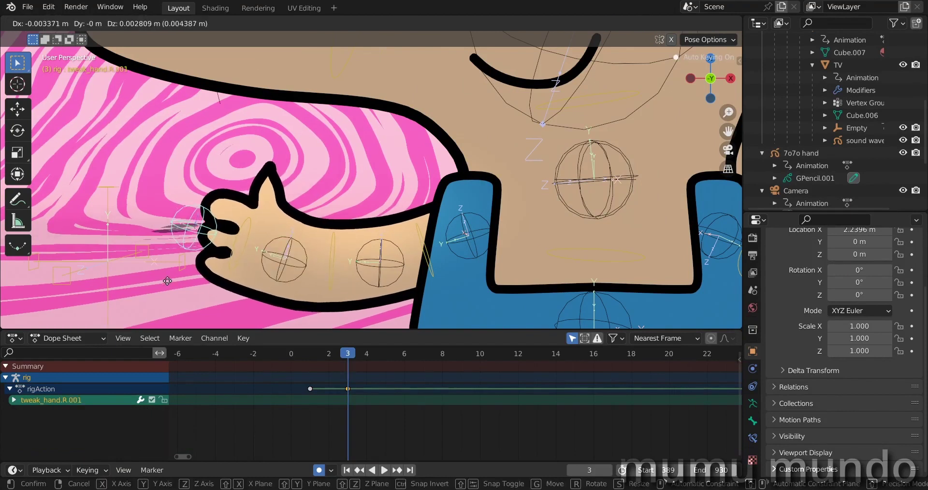
pyautogui.click(169, 283)
pyautogui.scroll(-3, 220, 287)
pyautogui.scroll(3, 261, 277)
pyautogui.click(298, 284)
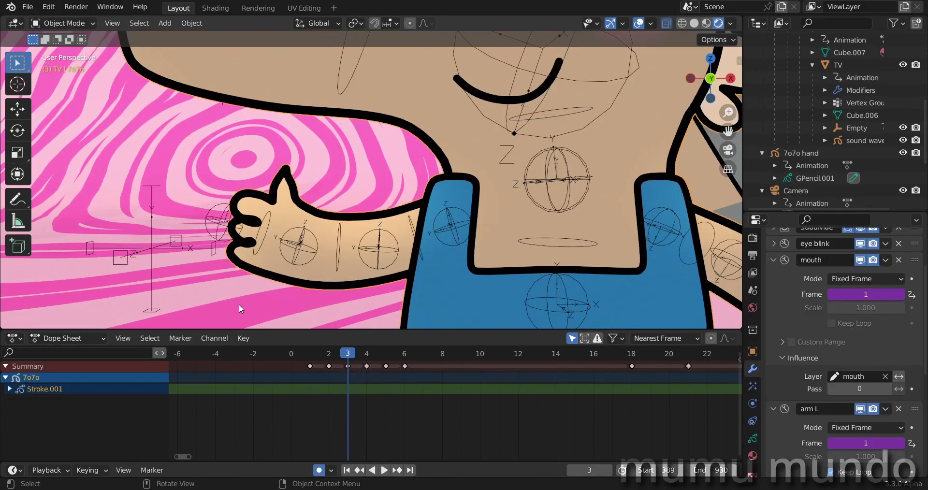
# Step: Put 7o7o in Edit Mode and select the arm outline stroke and a lower outline point
pyautogui.hotkey('ctrl', 'Tab')
pyautogui.click(315, 305)
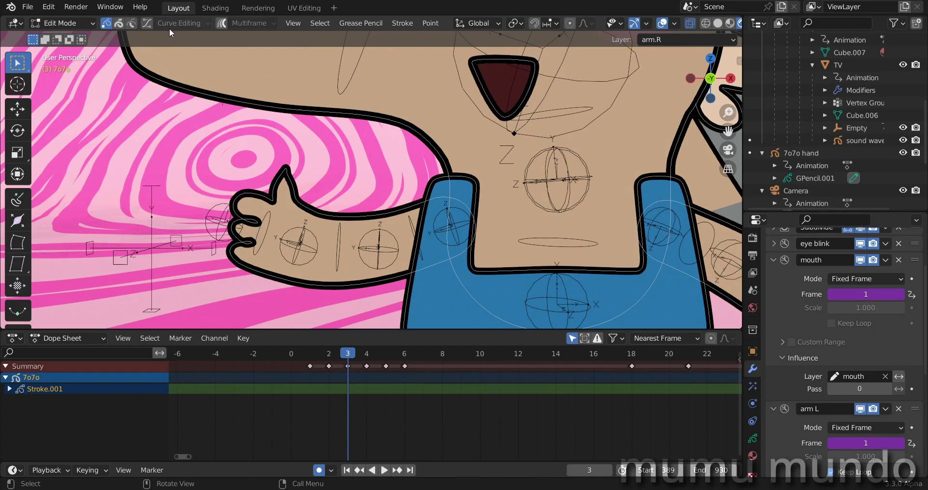
pyautogui.click(345, 218)
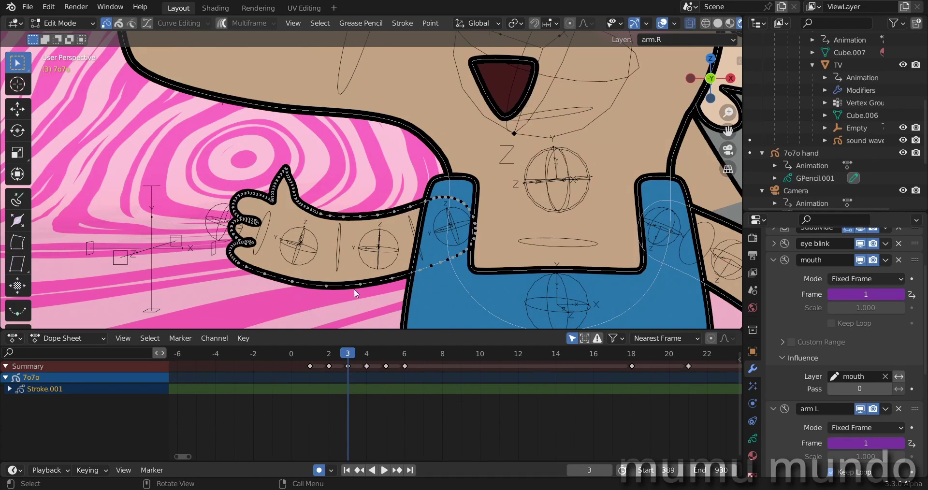
pyautogui.click(308, 284)
pyautogui.scroll(-2, 283, 238)
pyautogui.scroll(2, 214, 248)
pyautogui.scroll(-1, 215, 252)
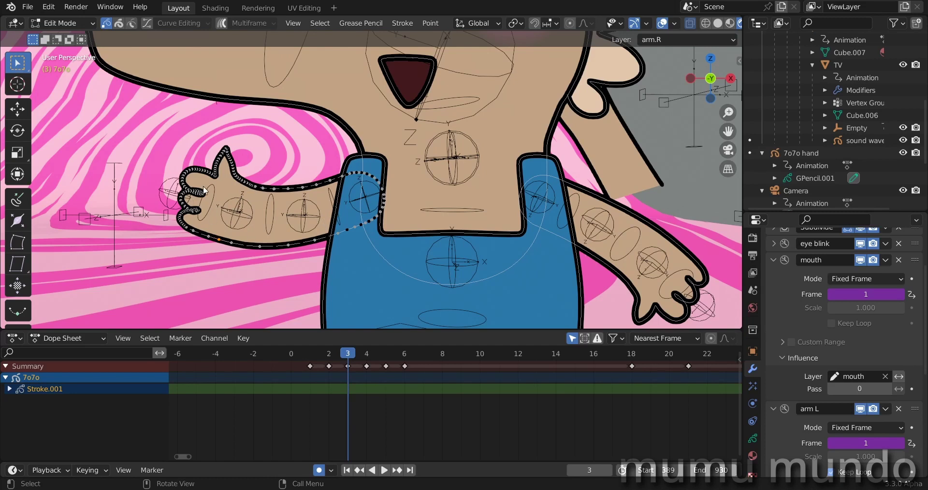
pyautogui.scroll(1, 327, 246)
# Step: Switch 7o7o to Weight Paint and make DEF-arm.L the active vertex group in Object Data
pyautogui.hotkey('ctrl', 'Tab')
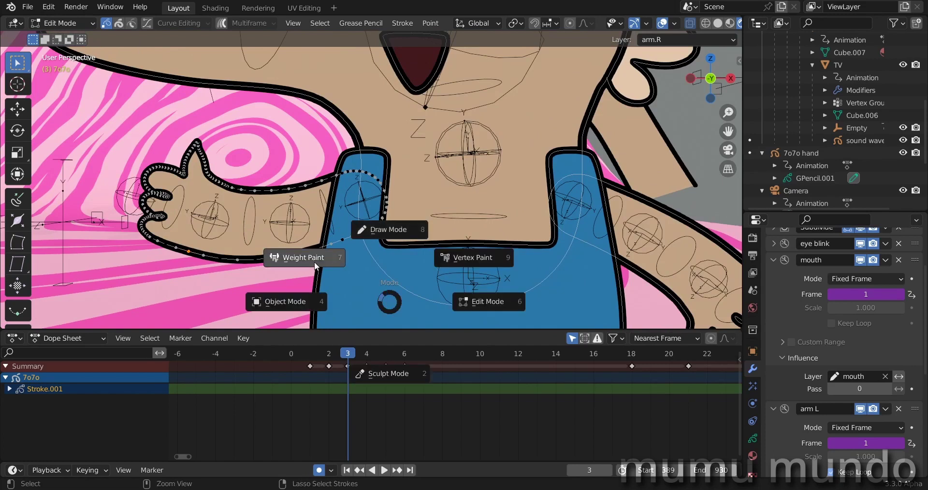
pyautogui.click(314, 258)
pyautogui.click(752, 438)
pyautogui.scroll(-4, 846, 338)
pyautogui.scroll(-5, 846, 314)
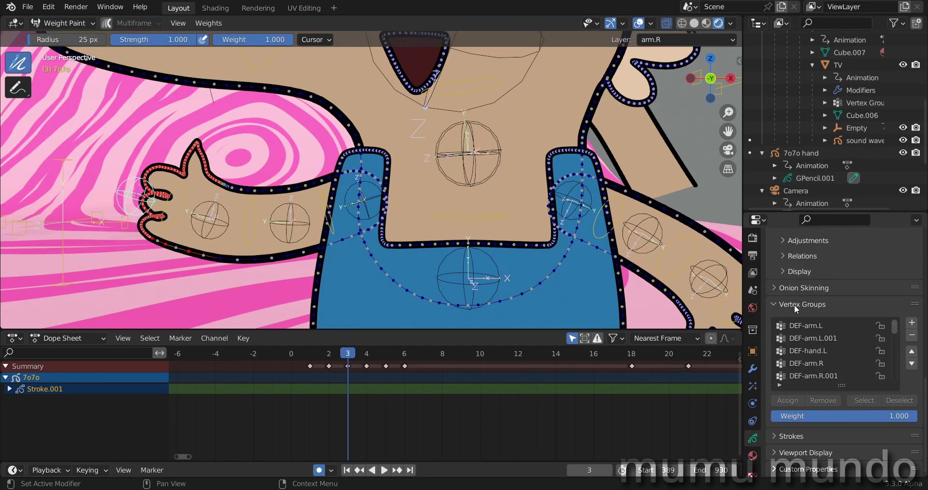
pyautogui.click(811, 328)
pyautogui.keyDown('shift'); pyautogui.scroll(-3, 816, 337); pyautogui.keyUp('shift')
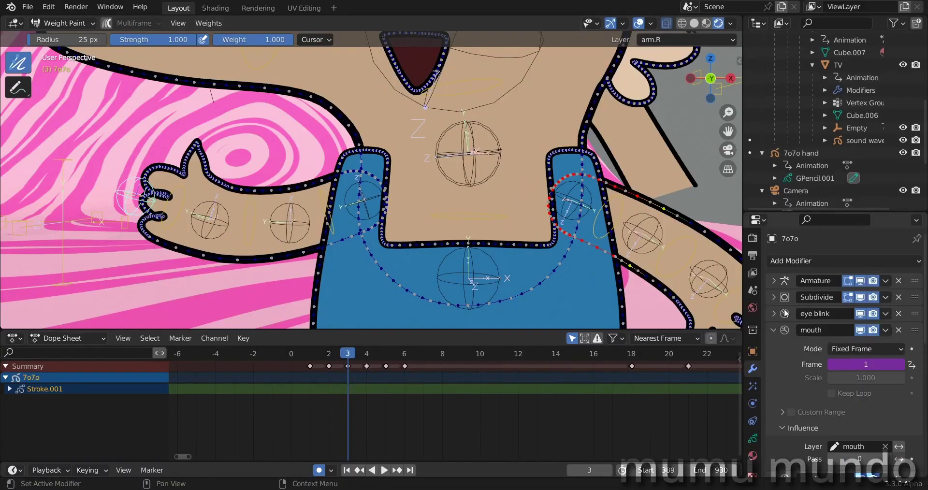
# Step: Disable the Subdivide modifier while editing, then step through each vertex group's weights down to DEF-head
pyautogui.click(849, 297)
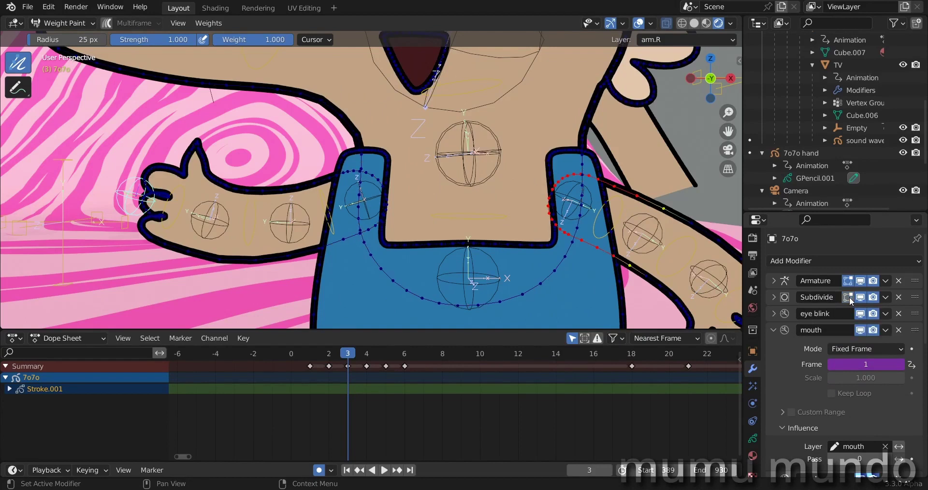
pyautogui.click(752, 438)
pyautogui.scroll(-10, 845, 338)
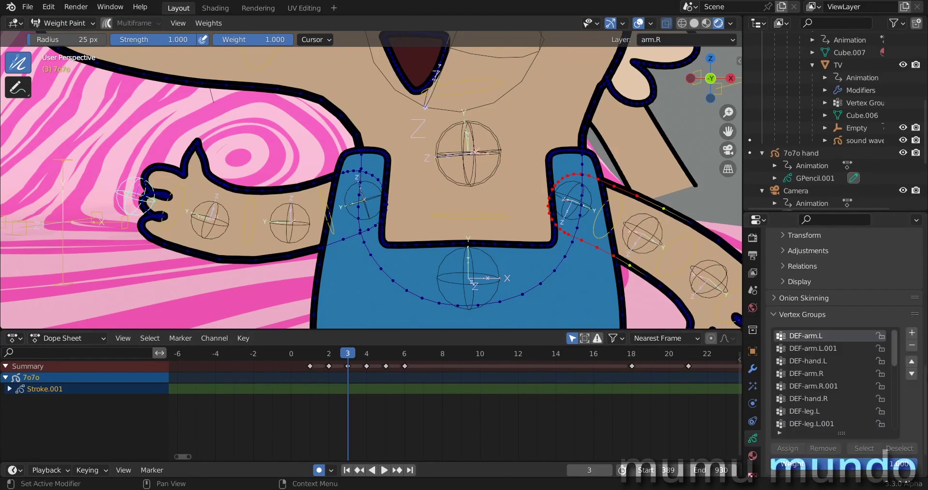
pyautogui.scroll(-3, 857, 312)
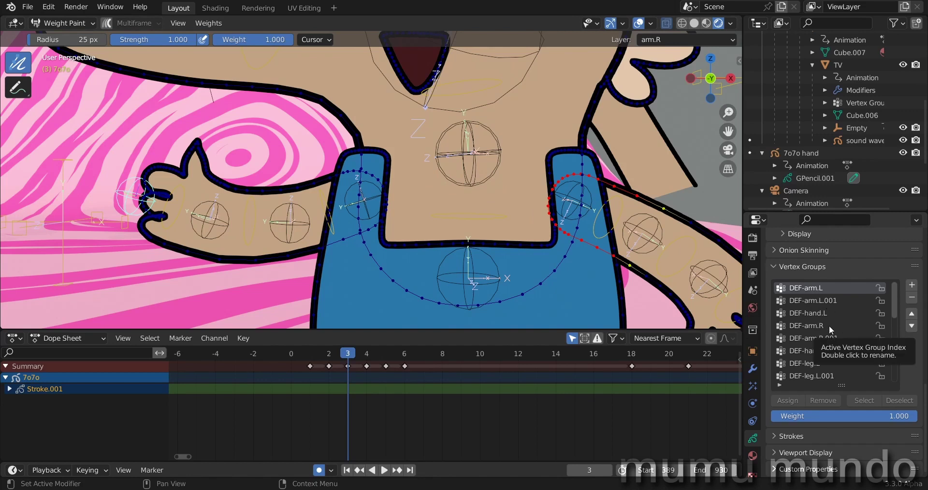
pyautogui.keyDown('ctrl'); pyautogui.scroll(-1, 828, 326); pyautogui.keyUp('ctrl')
pyautogui.keyDown('ctrl'); pyautogui.scroll(-4, 828, 326); pyautogui.keyUp('ctrl')
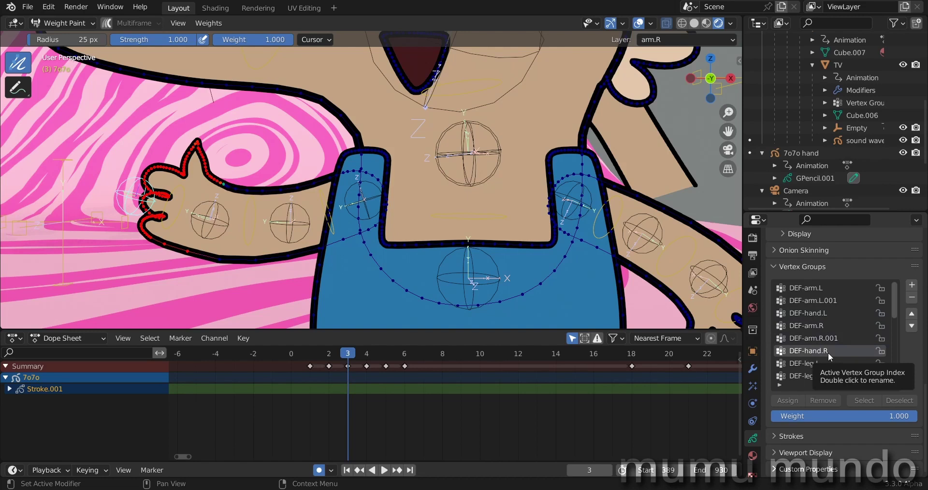
pyautogui.keyDown('ctrl'); pyautogui.scroll(-3, 828, 352); pyautogui.keyUp('ctrl')
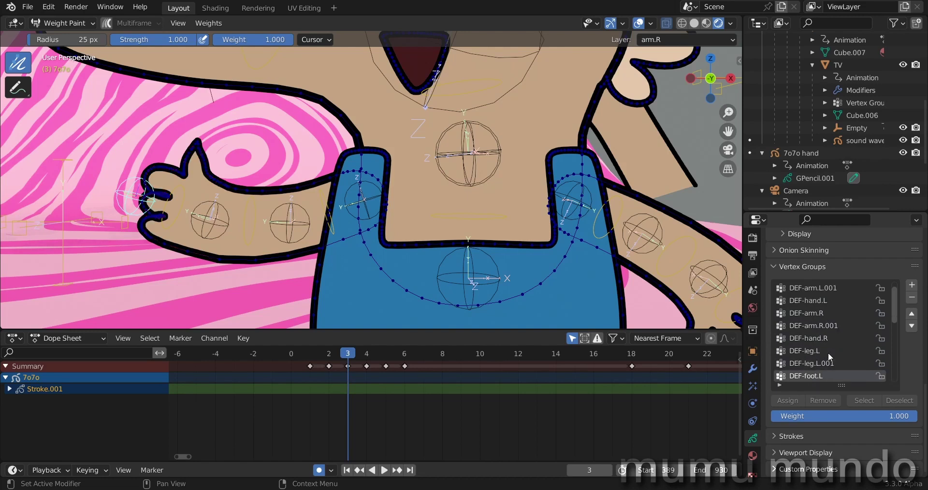
pyautogui.keyDown('ctrl'); pyautogui.scroll(-7, 827, 352); pyautogui.keyUp('ctrl')
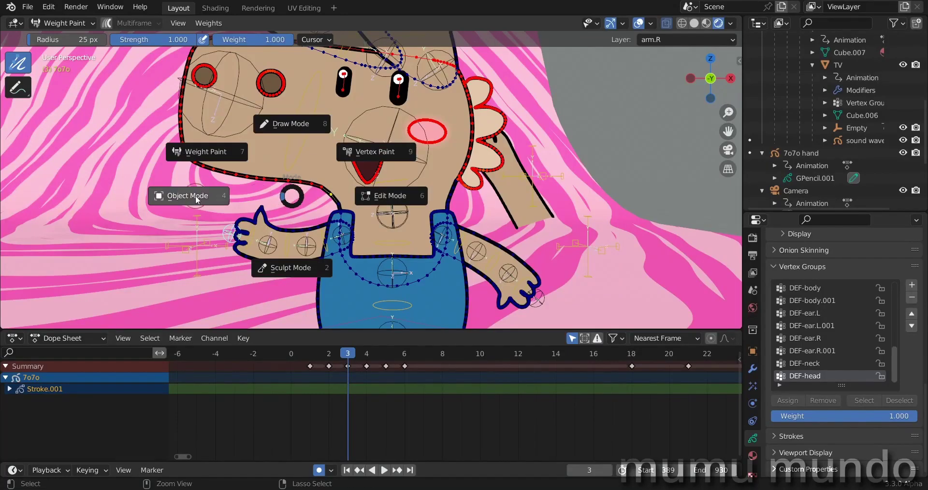
# Step: Select the rig in Pose Mode and test-move the neck bone
pyautogui.click(196, 200)
pyautogui.click(304, 139)
pyautogui.hotkey('ctrl', 'Tab')
pyautogui.click(298, 161)
pyautogui.click(375, 193)
pyautogui.press('g')
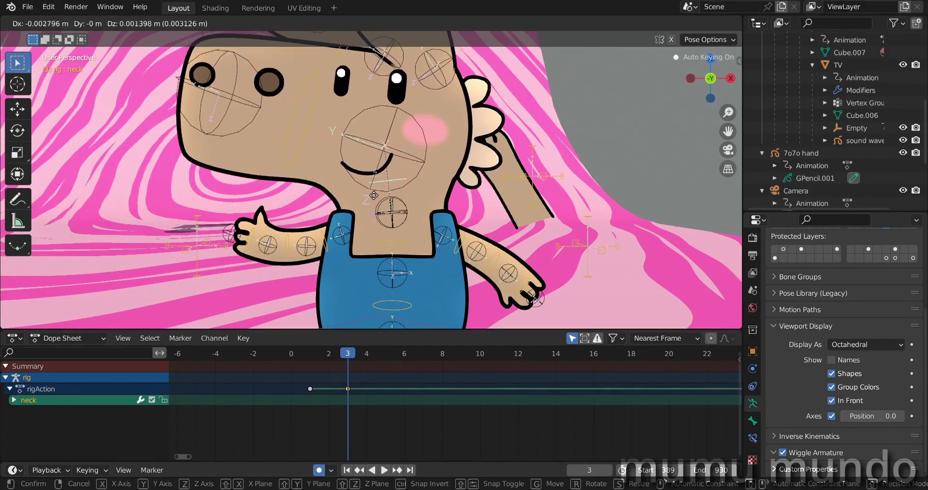
pyautogui.click(264, 152)
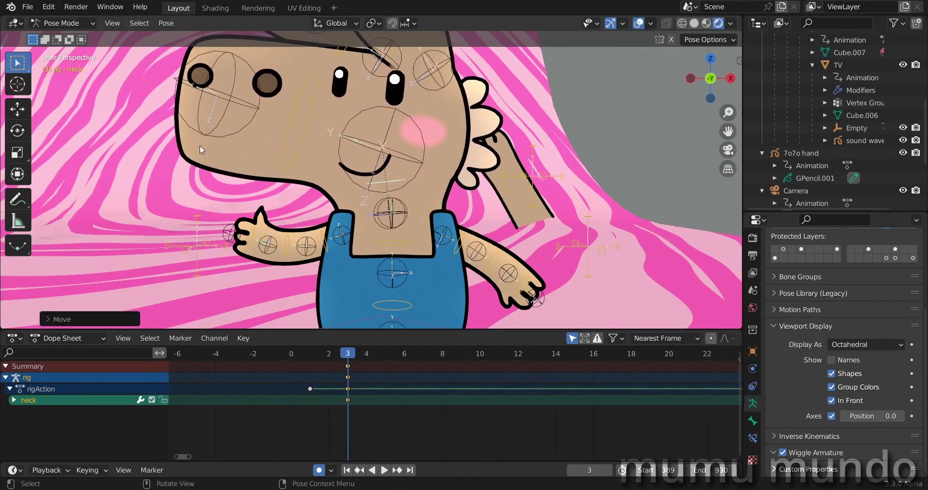
# Step: Undo the neck move, frame the body, and select the body.001 bone
pyautogui.hotkey('ctrl', 'z')
pyautogui.scroll(1, 371, 271)
pyautogui.keyDown('shift'); pyautogui.moveTo(369, 302); pyautogui.dragTo(374, 242, button='middle'); pyautogui.keyUp('shift')
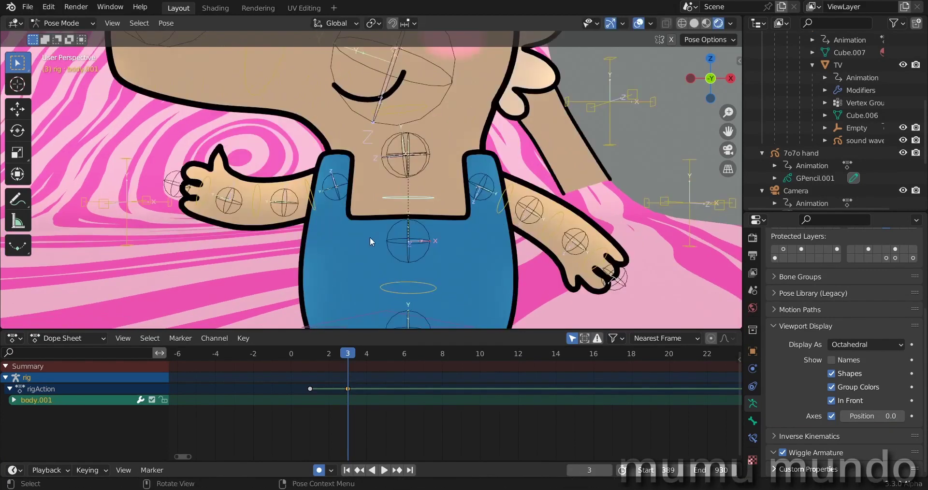
pyautogui.click(370, 235)
pyautogui.keyDown('shift'); pyautogui.moveTo(369, 235); pyautogui.dragTo(354, 238, button='middle'); pyautogui.keyUp('shift')
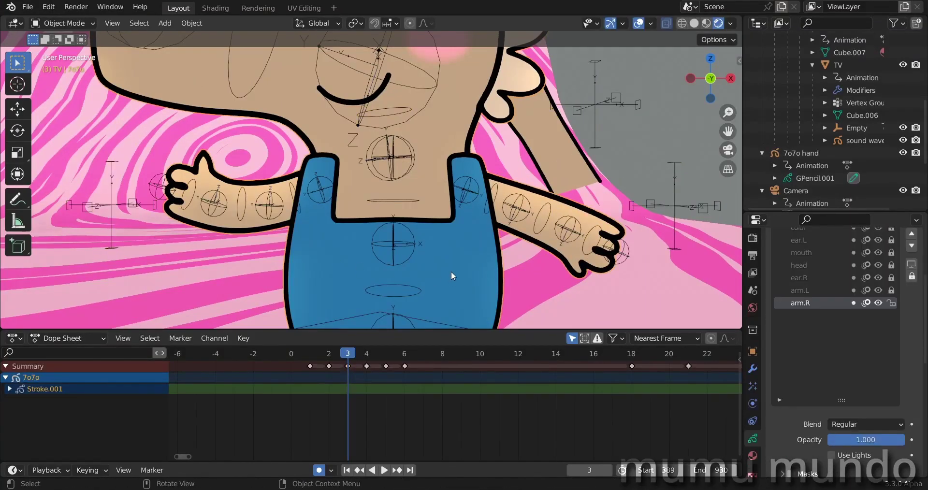
# Step: Return 7o7o to Weight Paint, show the DEF-arm.L weights, and centre the arm and hand
pyautogui.hotkey('ctrl', 'Tab')
pyautogui.click(384, 227)
pyautogui.scroll(-10, 810, 319)
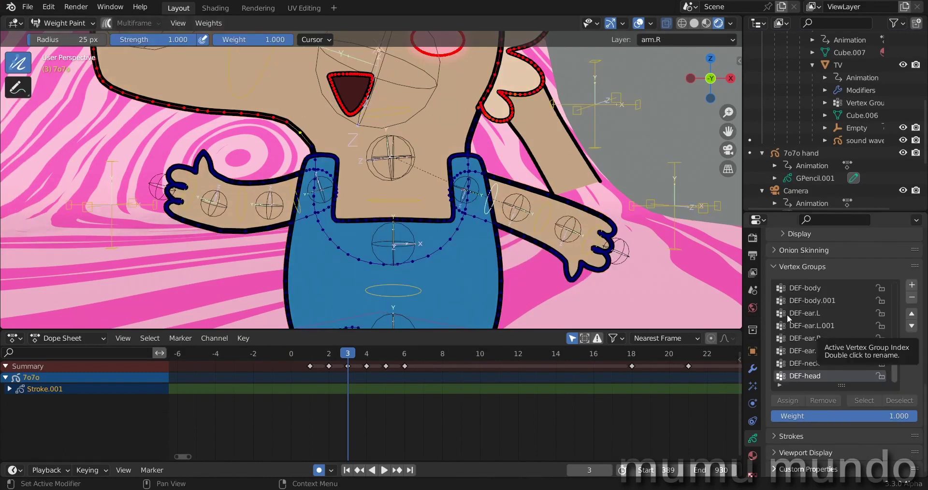
pyautogui.scroll(10, 815, 289)
pyautogui.click(805, 288)
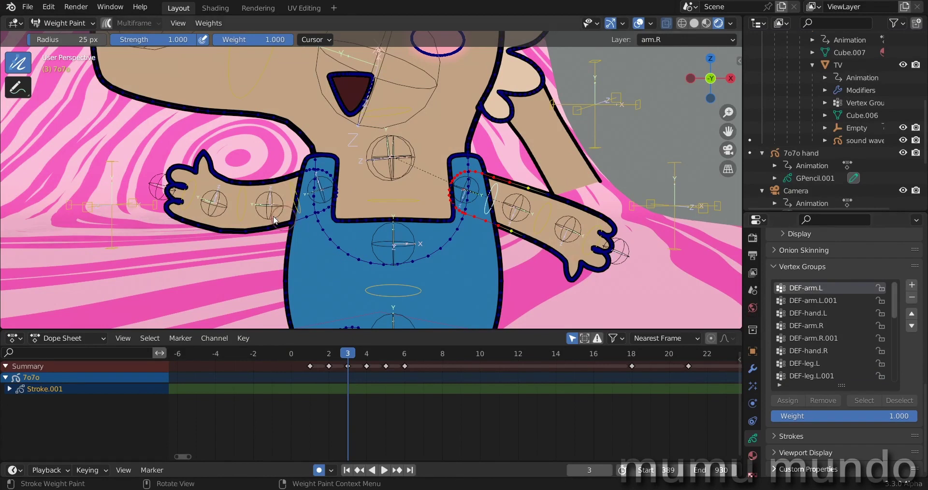
pyautogui.scroll(6, 223, 220)
pyautogui.keyDown('shift'); pyautogui.moveTo(312, 222); pyautogui.dragTo(345, 217, button='middle'); pyautogui.keyUp('shift')
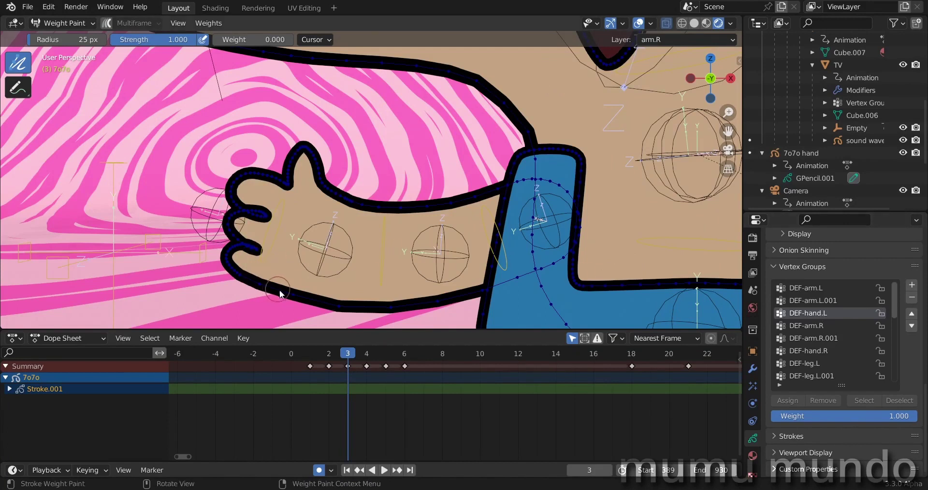
# Step: Paint zero DEF-hand.L weight over the hand's edge and across the hand
pyautogui.moveTo(280, 293)
pyautogui.mouseDown()
pyautogui.moveTo(232, 249)
pyautogui.moveTo(258, 246)
pyautogui.moveTo(240, 239)
pyautogui.mouseUp()
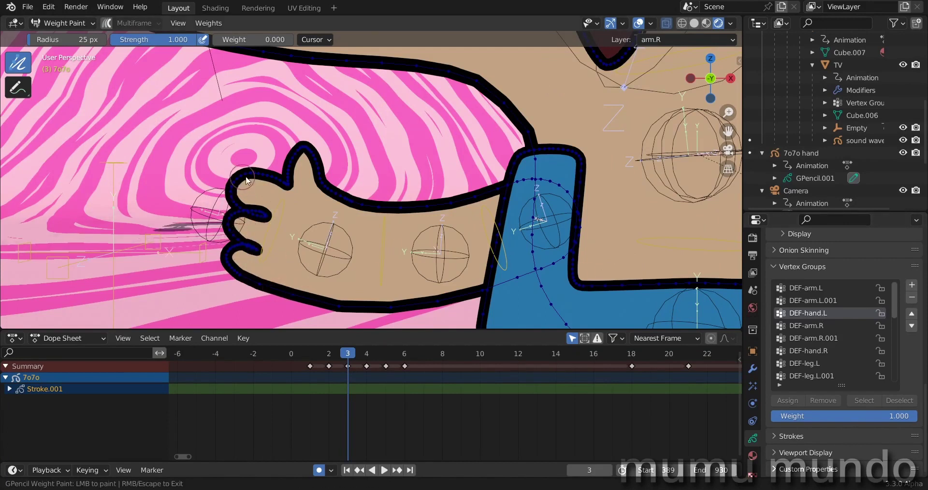
pyautogui.moveTo(247, 181); pyautogui.dragTo(272, 184)
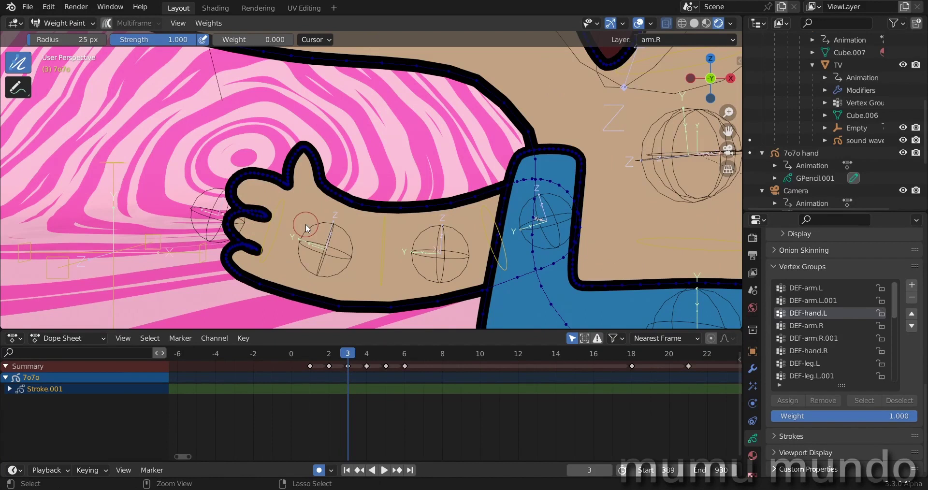
pyautogui.scroll(2, 322, 151)
pyautogui.scroll(4, 322, 152)
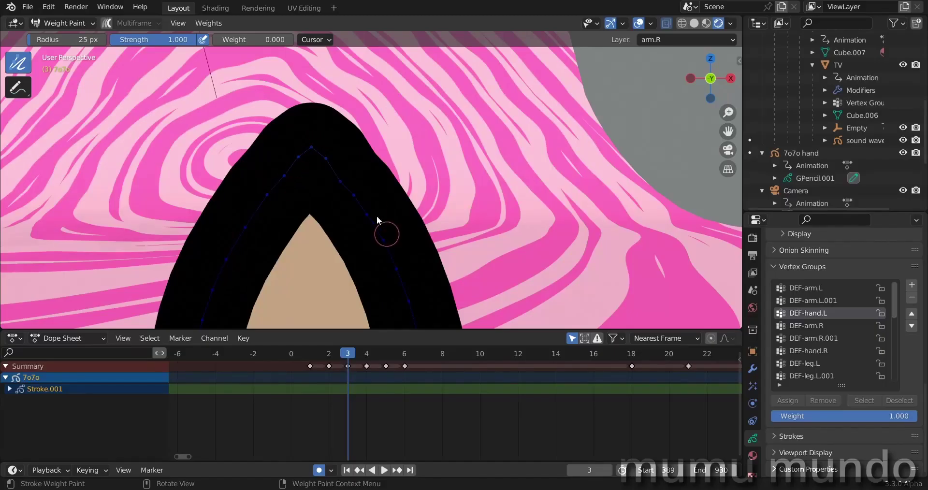
# Step: Paint zero weight on the fingertip's top vertices and along the lower finger to its tip
pyautogui.moveTo(378, 220)
pyautogui.mouseDown()
pyautogui.moveTo(309, 153)
pyautogui.moveTo(286, 166)
pyautogui.moveTo(243, 233)
pyautogui.moveTo(289, 173)
pyautogui.moveTo(344, 193)
pyautogui.mouseUp()
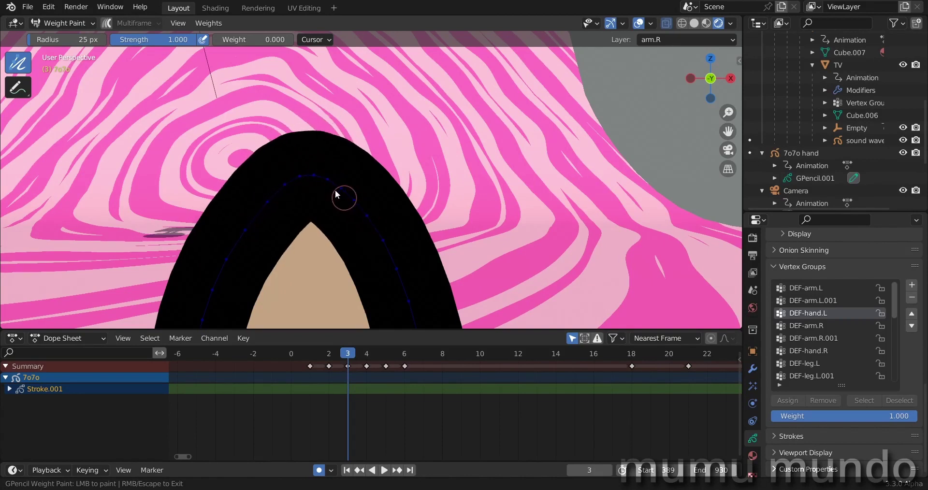
pyautogui.scroll(-5, 336, 194)
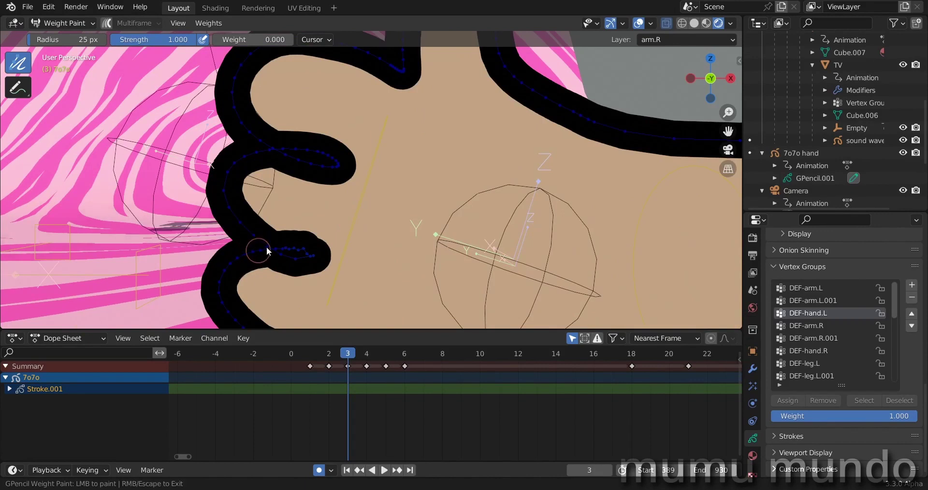
pyautogui.moveTo(313, 258); pyautogui.dragTo(270, 249)
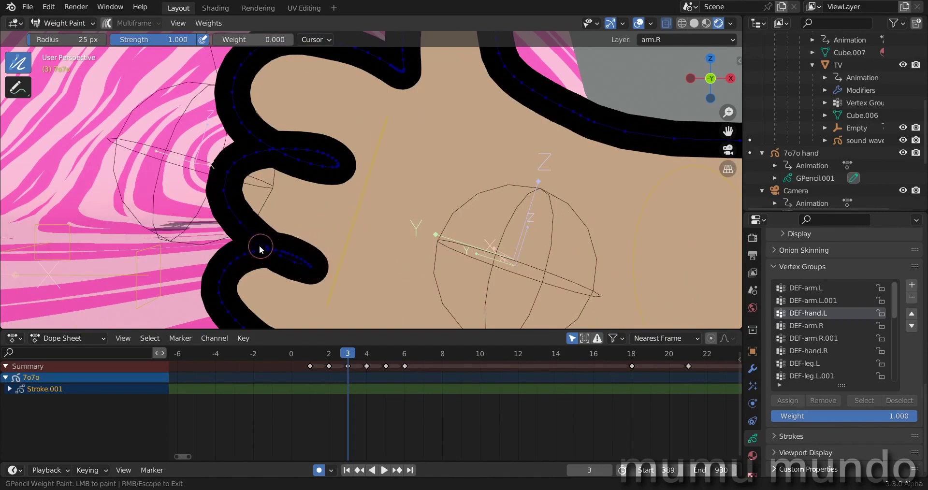
pyautogui.moveTo(269, 250)
pyautogui.mouseDown()
pyautogui.moveTo(318, 275)
pyautogui.moveTo(267, 246)
pyautogui.moveTo(299, 264)
pyautogui.mouseUp()
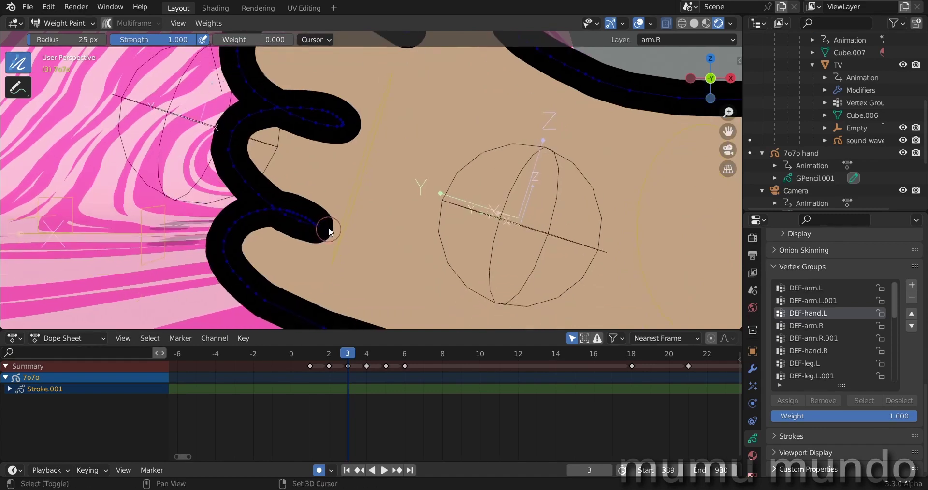
pyautogui.scroll(2, 309, 237)
pyautogui.scroll(-3, 310, 232)
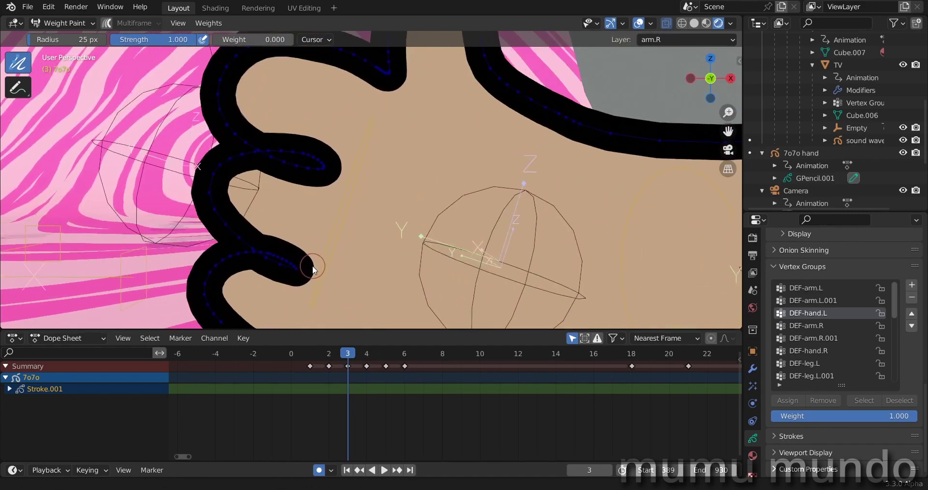